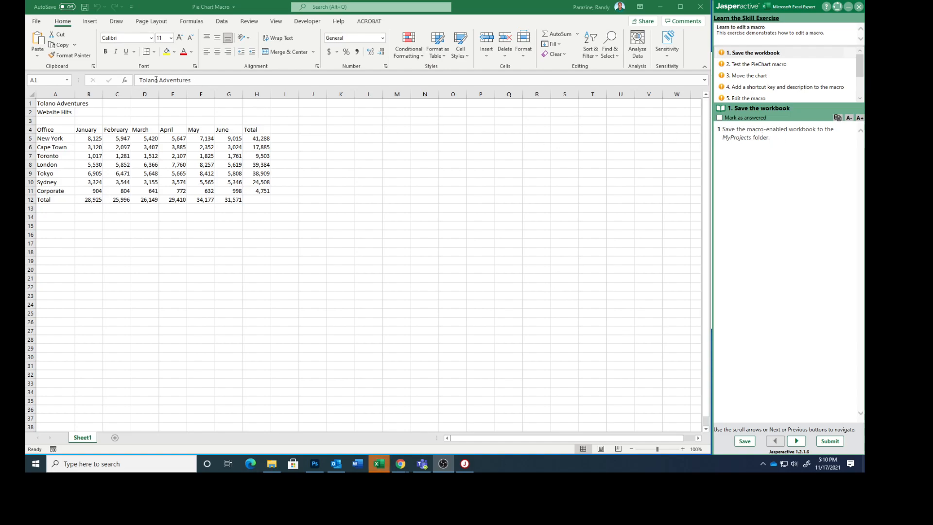
Save the Pie Chart Macro workbook in its current location
{"action": "left_click", "coordinate": [37, 23]}
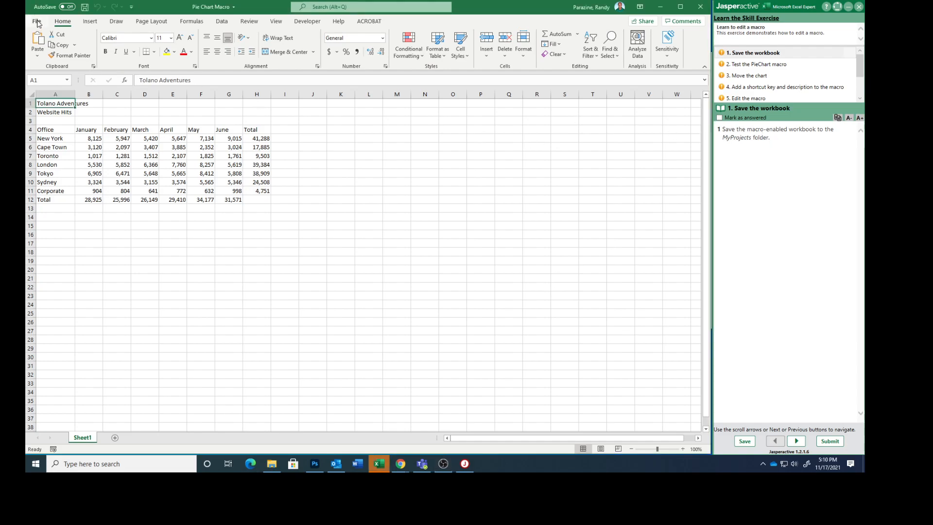
{"action": "left_click", "coordinate": [37, 23]}
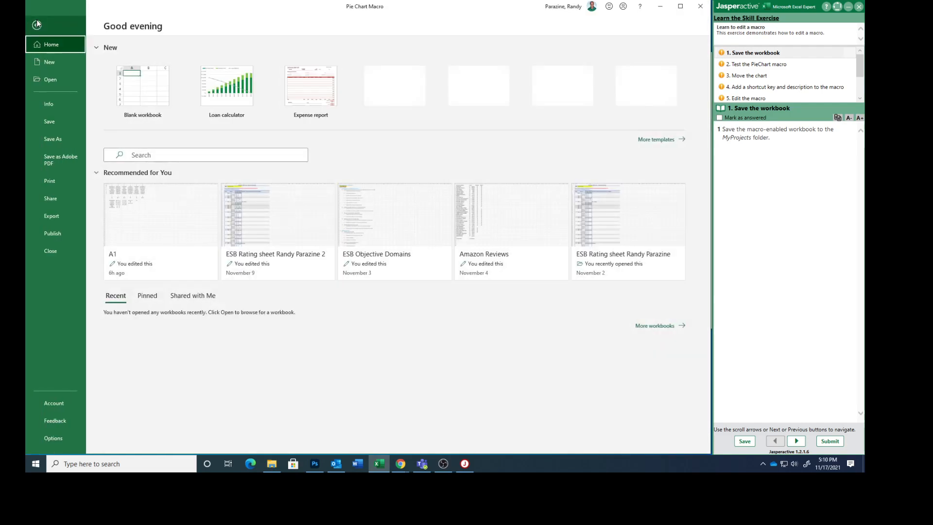
{"action": "left_click", "coordinate": [53, 121]}
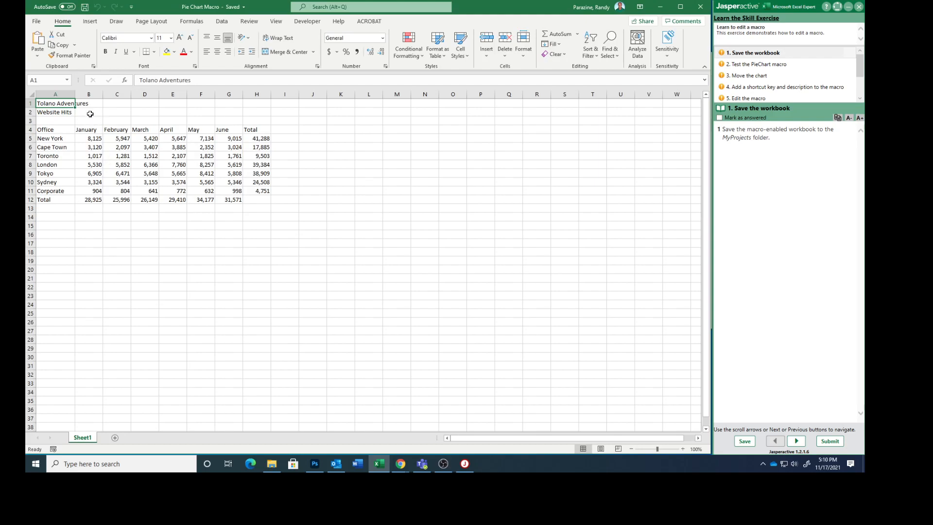
Save the workbook as a macro-enabled file in Jasperactive's MyProjects folder, then mark exercise task 1 as answered and advance to task 2
{"action": "left_click", "coordinate": [36, 22]}
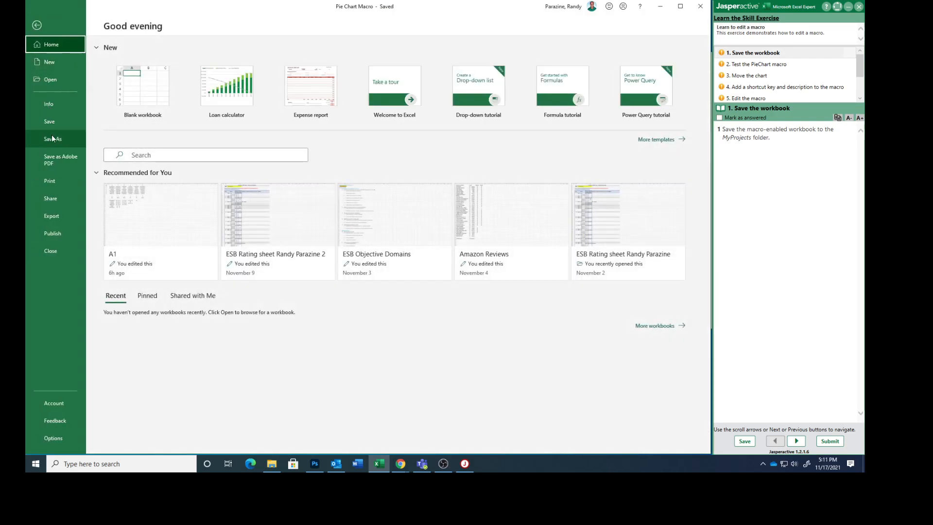
{"action": "left_click", "coordinate": [52, 138]}
{"action": "left_click", "coordinate": [128, 199]}
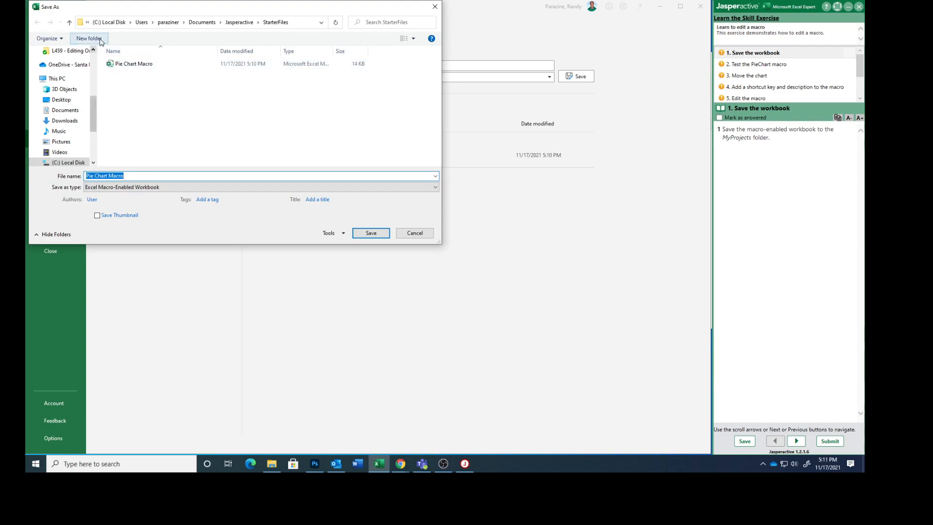
{"action": "left_click", "coordinate": [70, 22]}
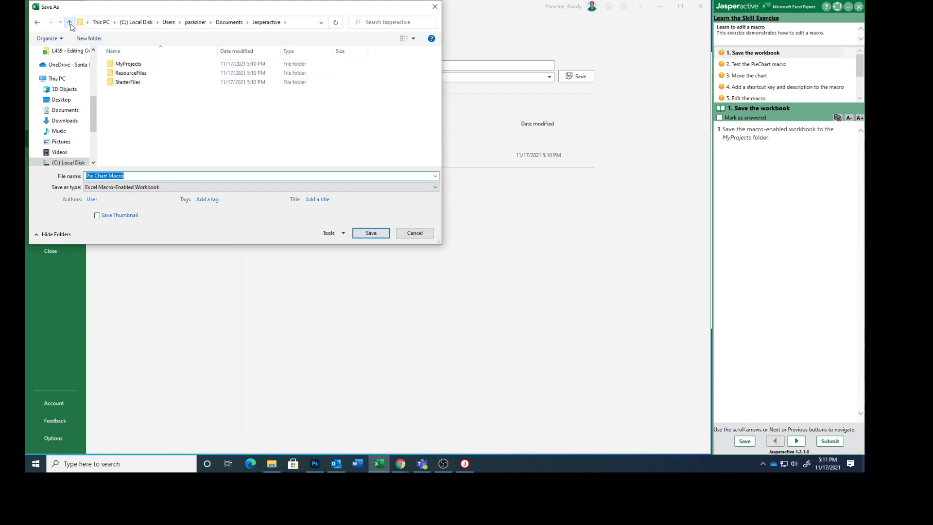
{"action": "double_click", "coordinate": [139, 66]}
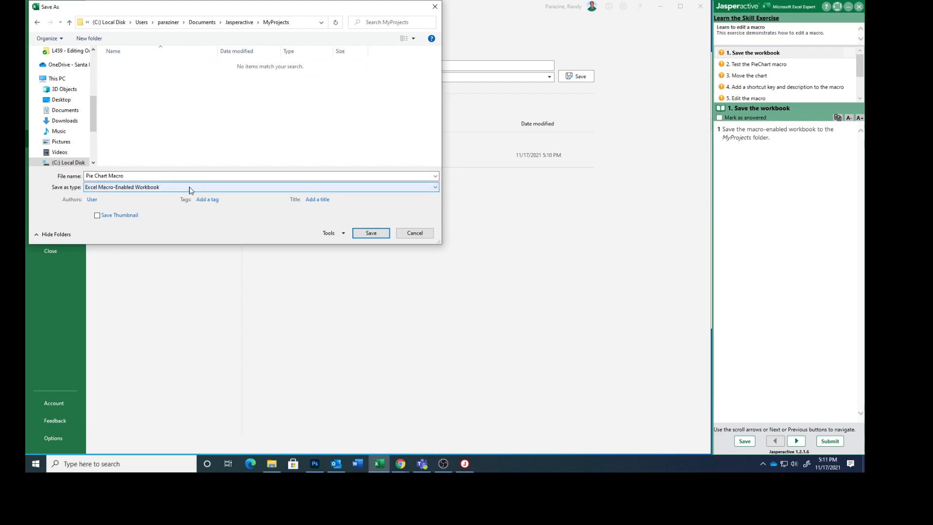
{"action": "left_click", "coordinate": [364, 233]}
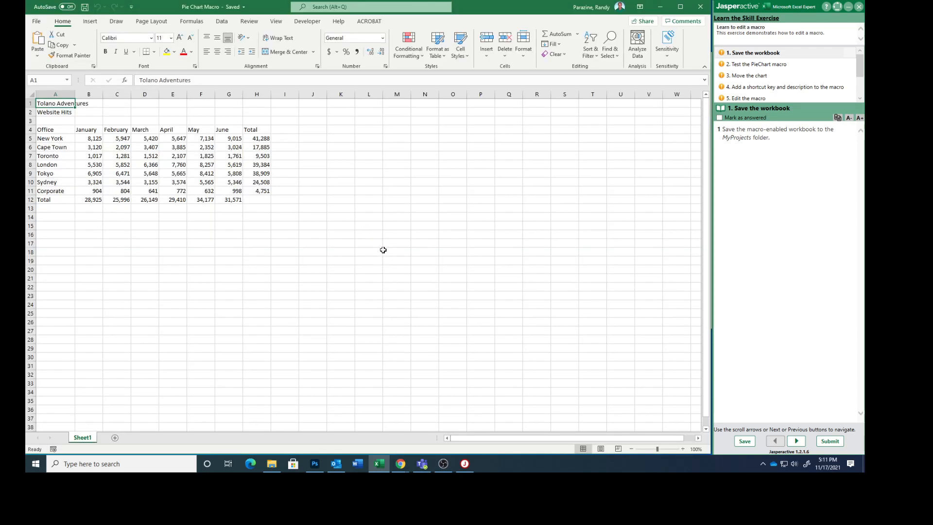
{"action": "left_click", "coordinate": [720, 117]}
{"action": "left_click", "coordinate": [797, 441]}
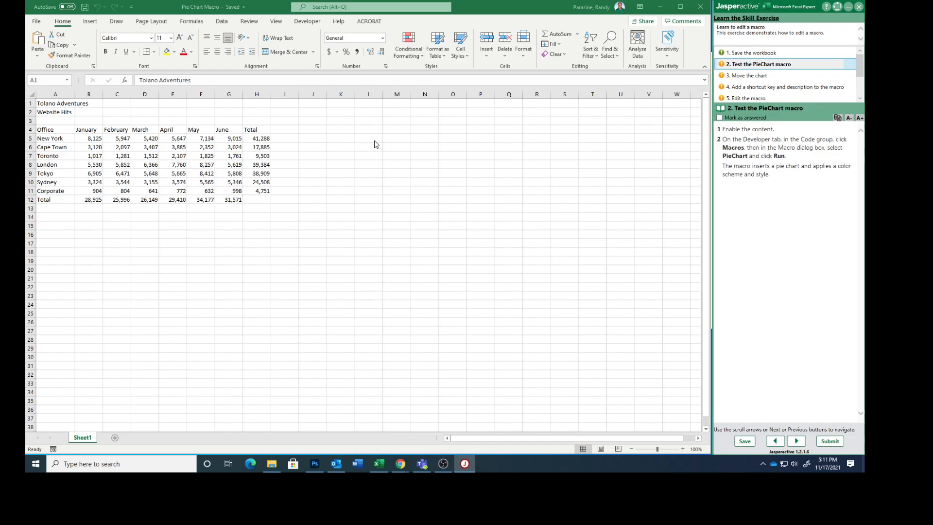
Run the PieChart macro on Sheet1, then mark exercise task 2 as answered and advance to task 3
{"action": "left_click", "coordinate": [314, 22]}
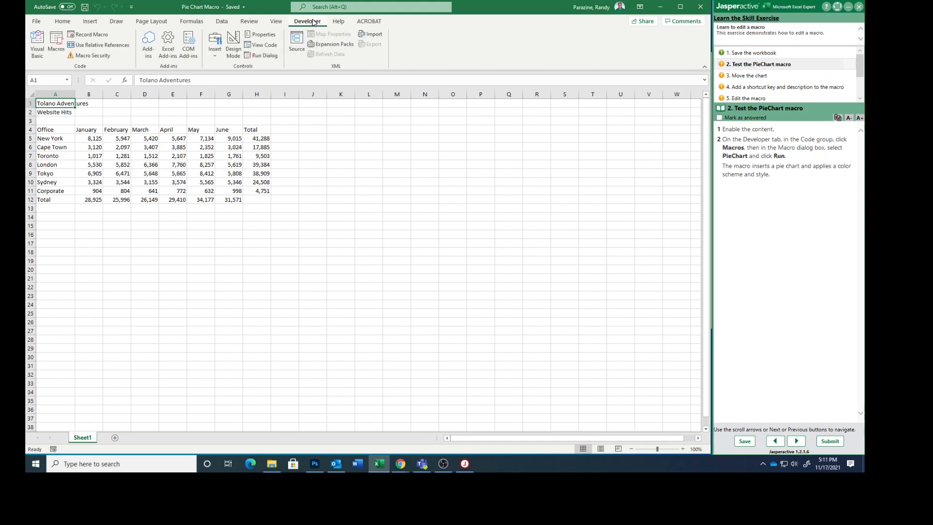
{"action": "left_click", "coordinate": [57, 42]}
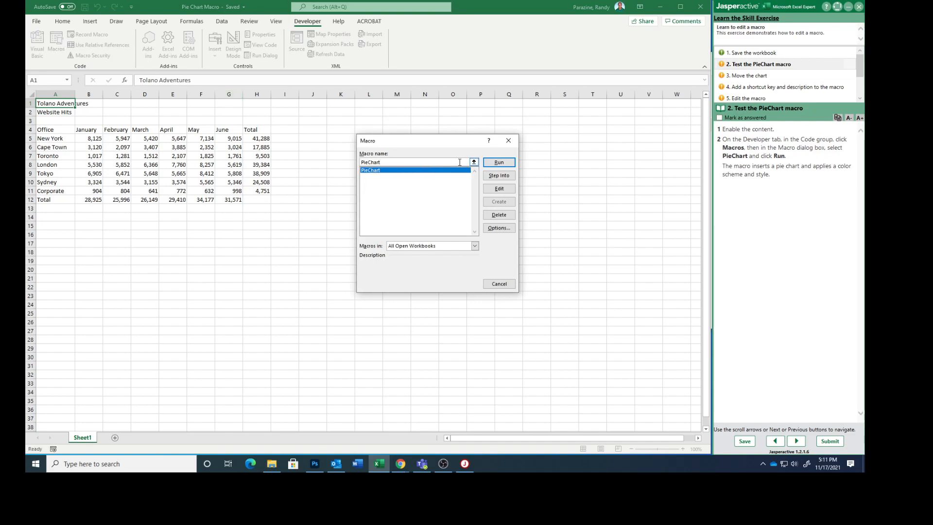
{"action": "left_click", "coordinate": [492, 161]}
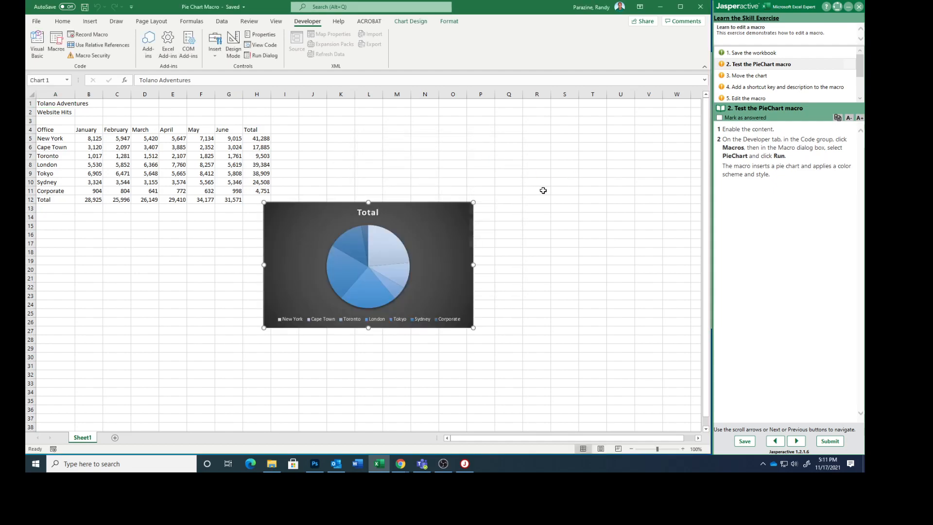
{"action": "left_click", "coordinate": [719, 118]}
{"action": "left_click", "coordinate": [797, 441]}
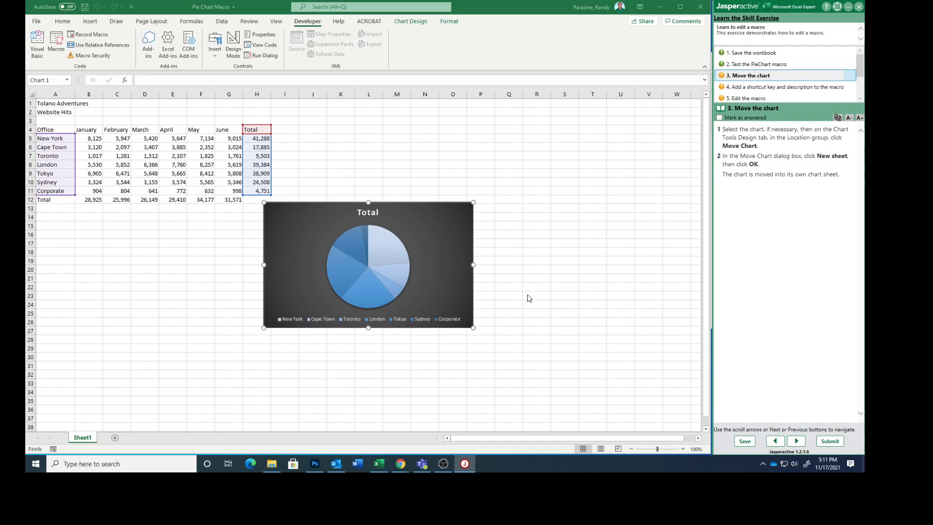
Move the pie chart to a new sheet named Chart1, then mark exercise task 3 as answered and advance to task 4
{"action": "left_click", "coordinate": [432, 263]}
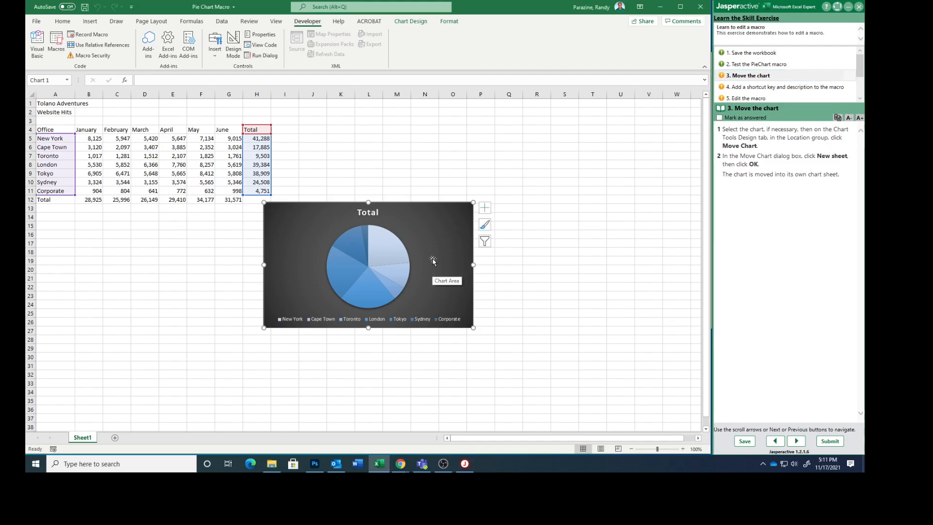
{"action": "left_click", "coordinate": [409, 23]}
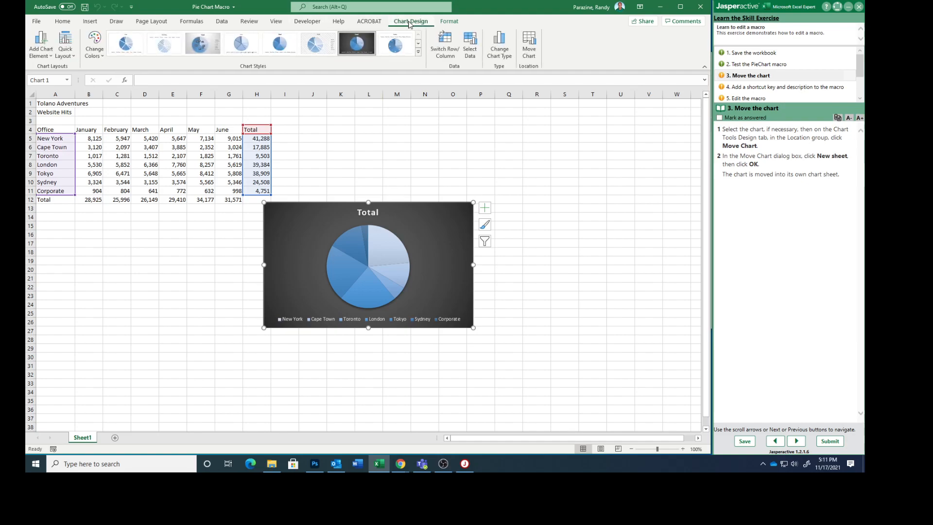
{"action": "left_click", "coordinate": [530, 45]}
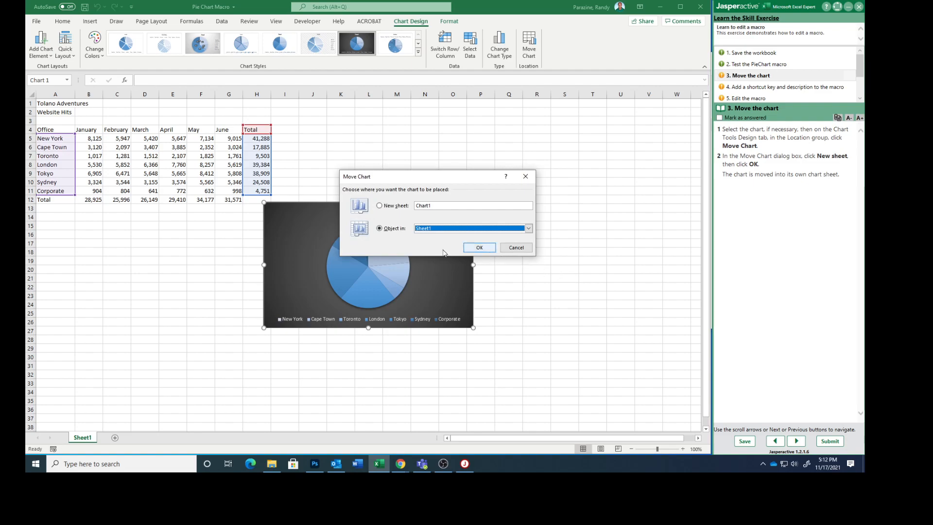
{"action": "left_click", "coordinate": [380, 206]}
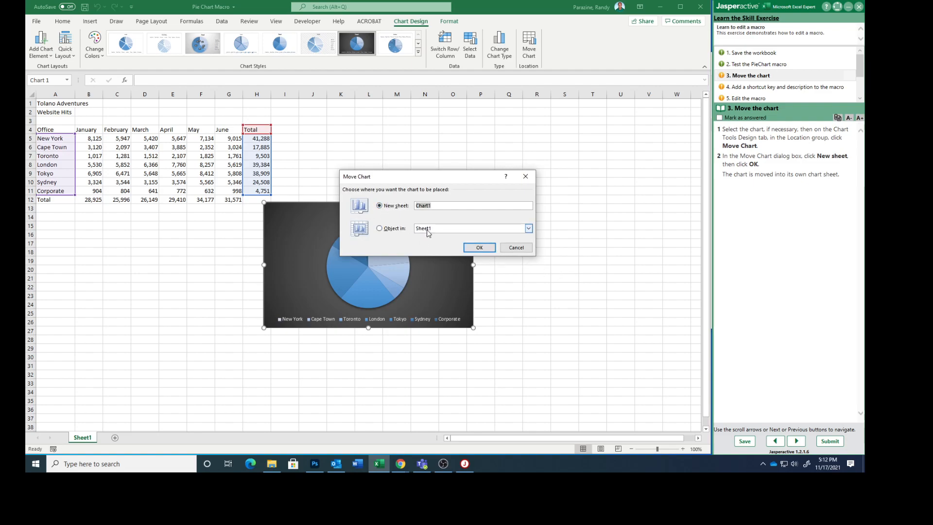
{"action": "left_click", "coordinate": [477, 248]}
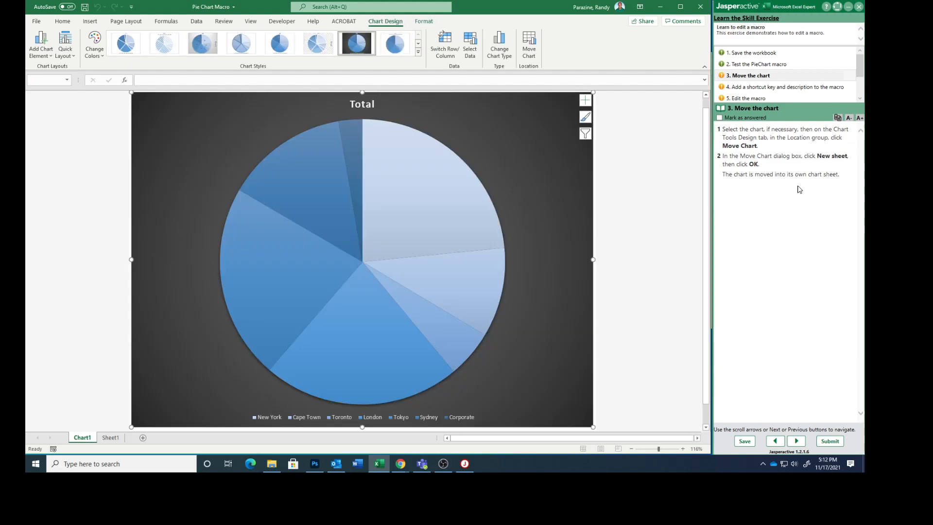
{"action": "left_click", "coordinate": [720, 118]}
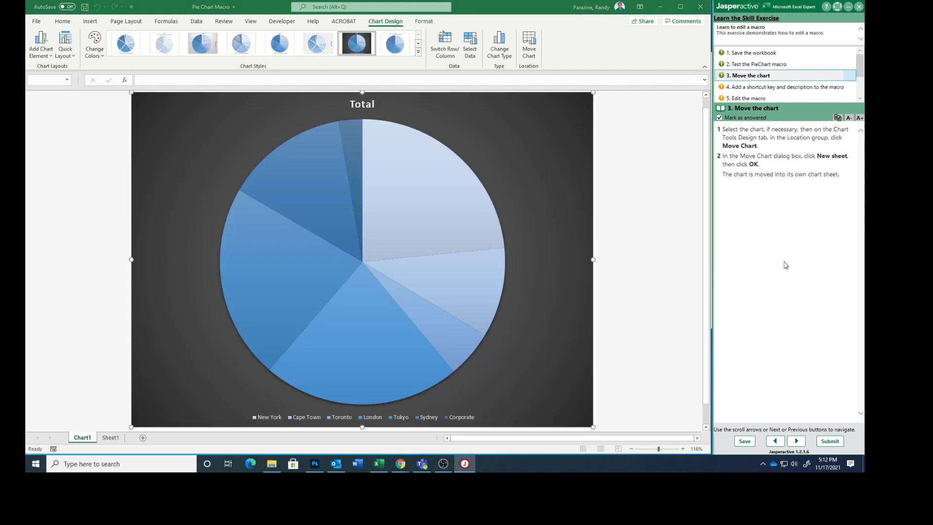
{"action": "left_click", "coordinate": [797, 441]}
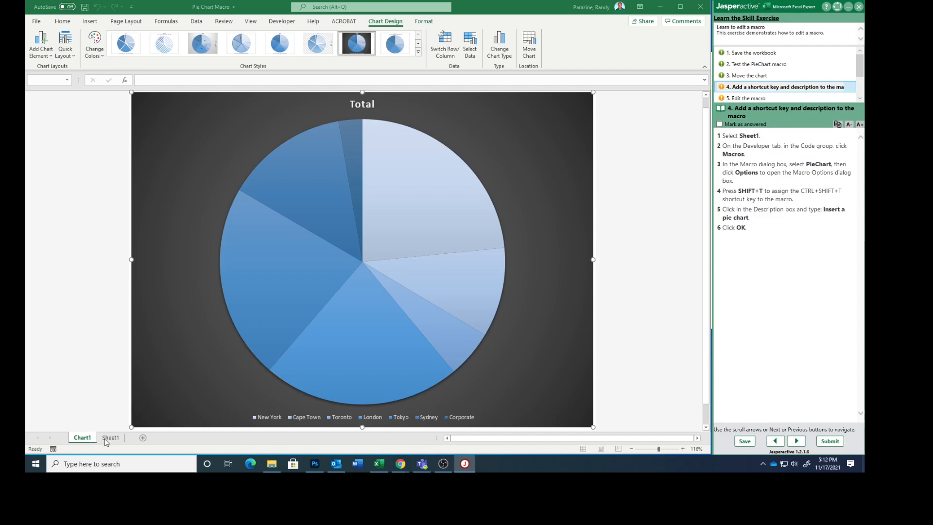
From Sheet1, assign the shortcut Ctrl+Shift+T to the PieChart macro in its Macro Options
{"action": "left_click", "coordinate": [112, 438]}
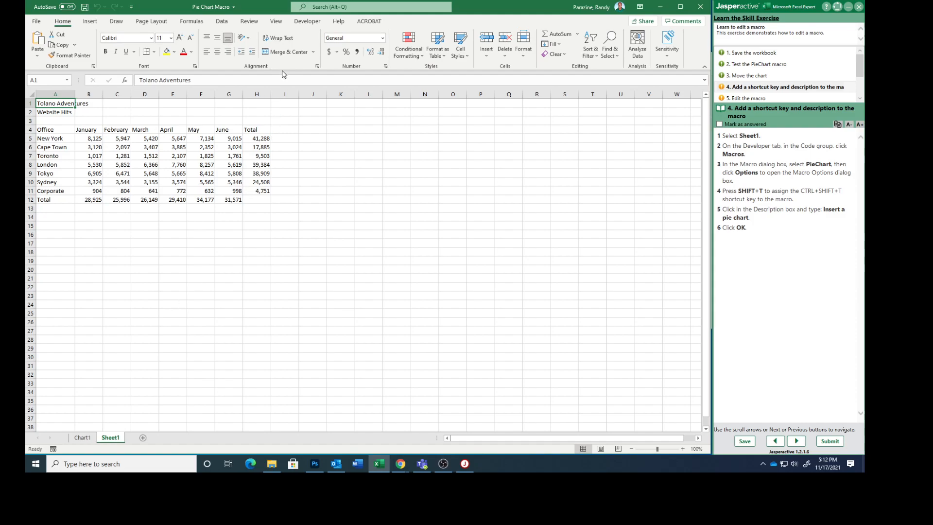
{"action": "left_click", "coordinate": [307, 21]}
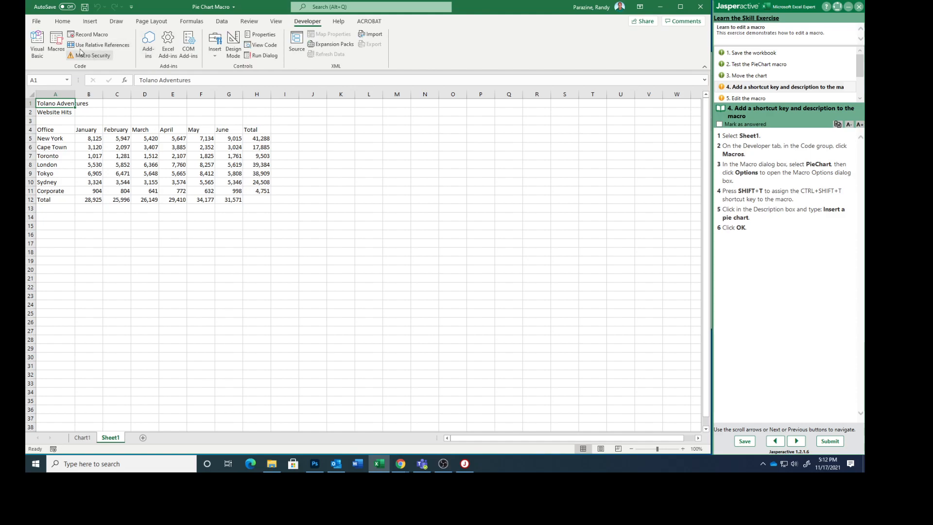
{"action": "left_click", "coordinate": [55, 42]}
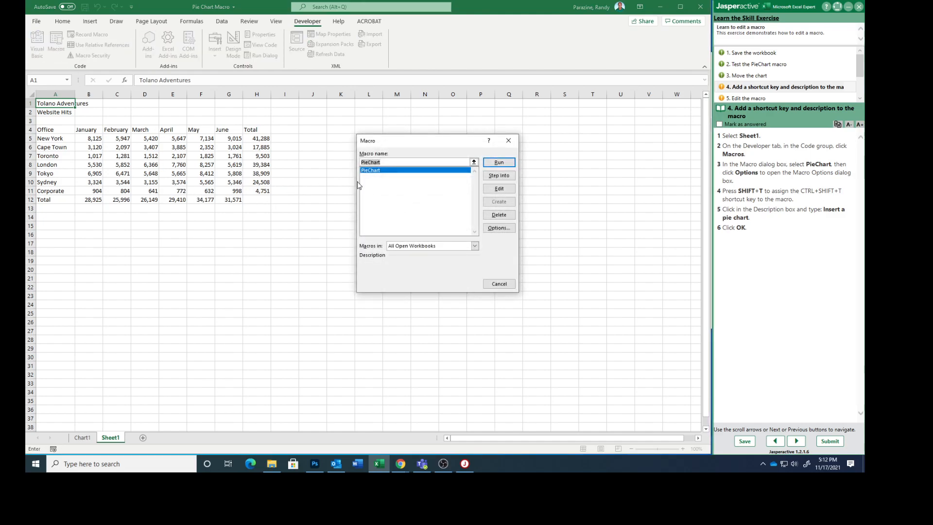
{"action": "left_click", "coordinate": [371, 171]}
{"action": "left_click", "coordinate": [498, 228]}
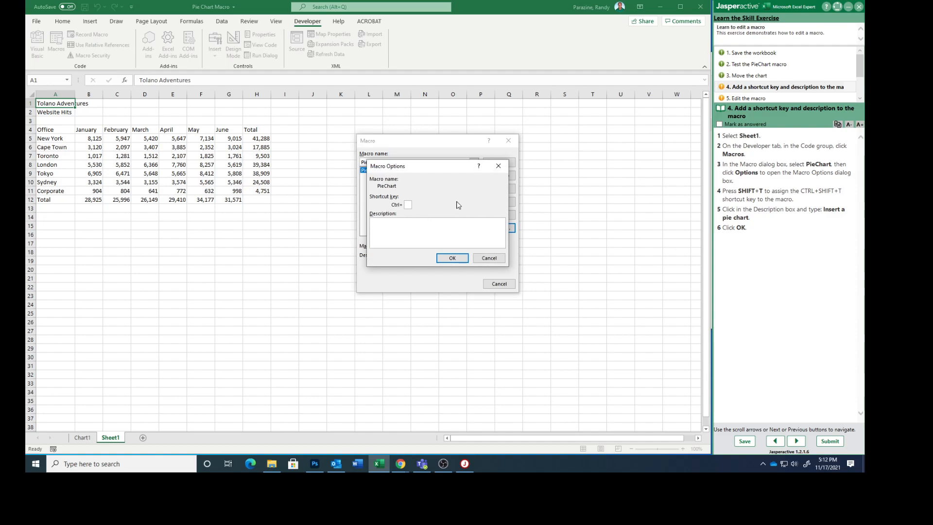
{"action": "key", "text": "shift+t"}
Give the macro the description "Insert a pie chart", then mark exercise task 4 as answered and advance to task 5
{"action": "left_click", "coordinate": [403, 223]}
{"action": "type", "text": "Insert a pie chart"}
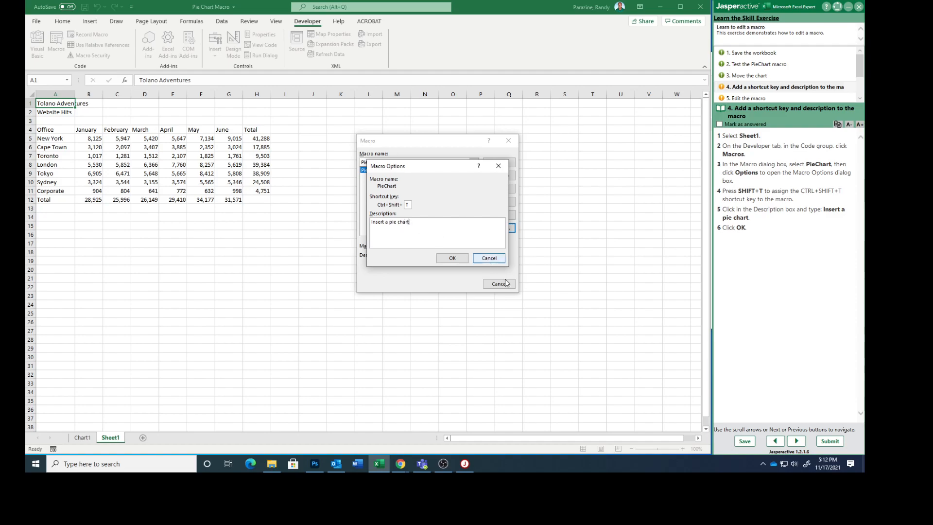
{"action": "left_click", "coordinate": [450, 258]}
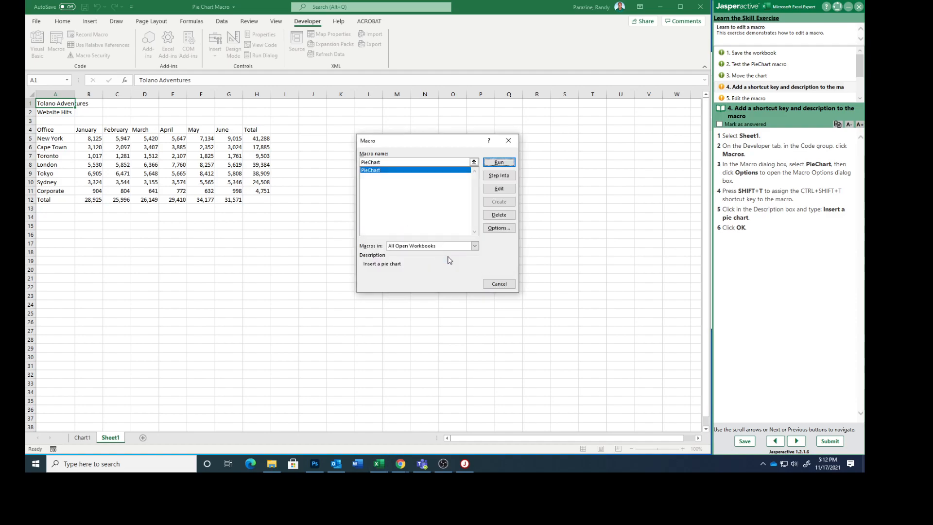
{"action": "left_click", "coordinate": [719, 125]}
{"action": "left_click", "coordinate": [793, 440]}
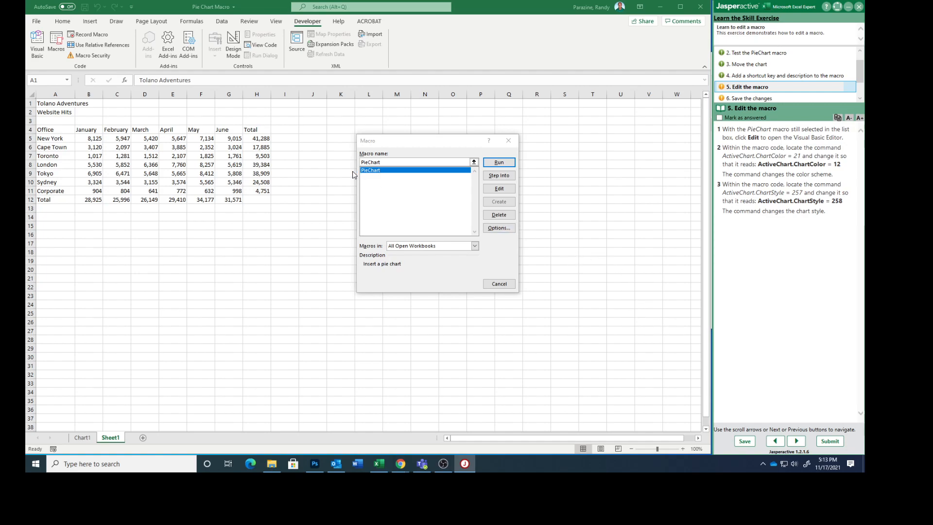
Open the PieChart macro's code for editing and set ActiveChart.ChartColor to 12
{"action": "left_click", "coordinate": [505, 190]}
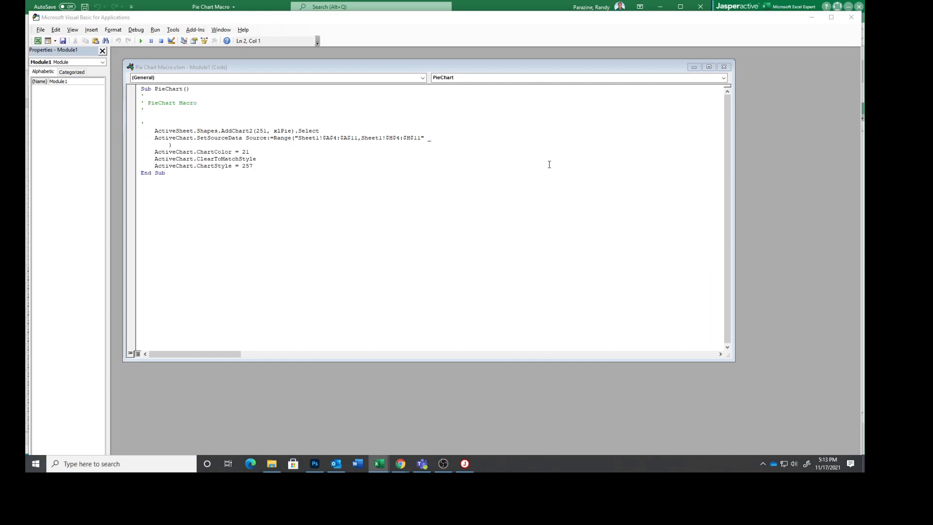
{"action": "left_click", "coordinate": [465, 464]}
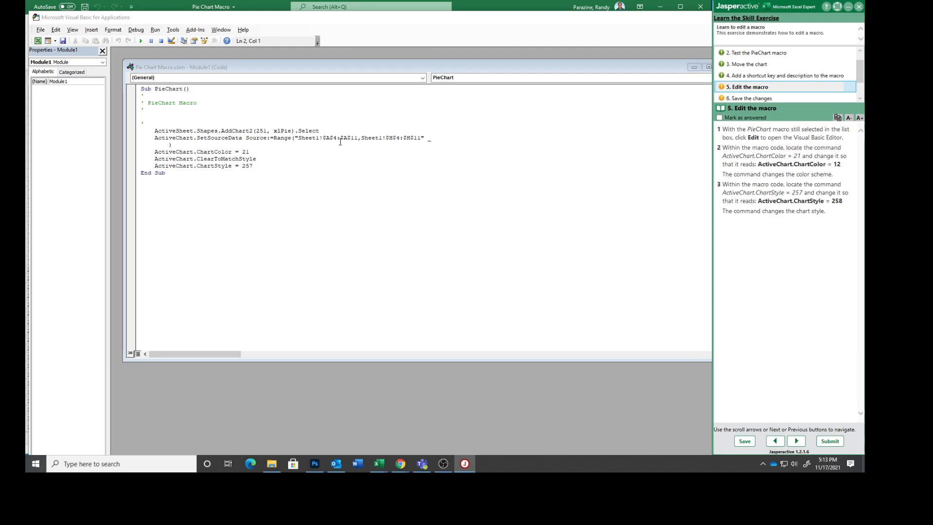
{"action": "left_click", "coordinate": [253, 151]}
{"action": "key", "text": "BackSpace"}
{"action": "key", "text": "BackSpace"}
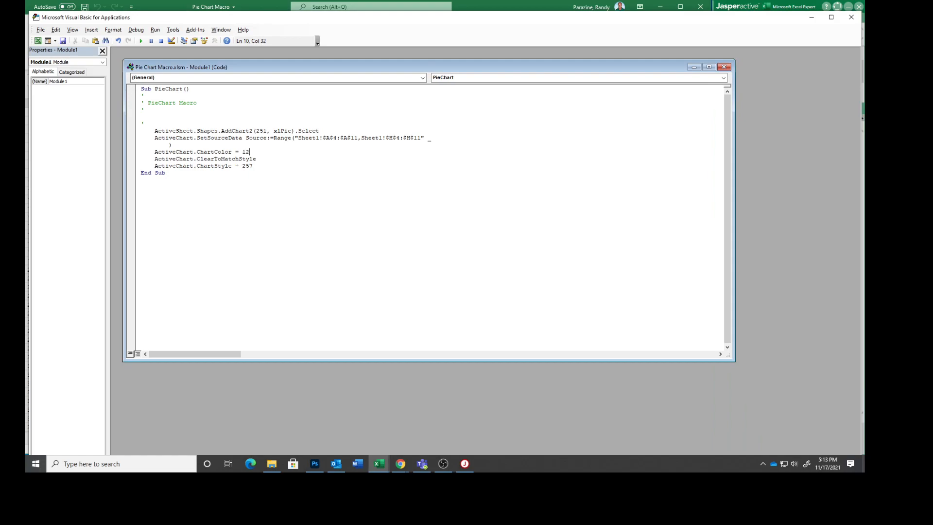
Set ActiveChart.ChartStyle to 258 in the macro code, then mark exercise task 5 as answered and advance to task 6
{"action": "left_click", "coordinate": [464, 464]}
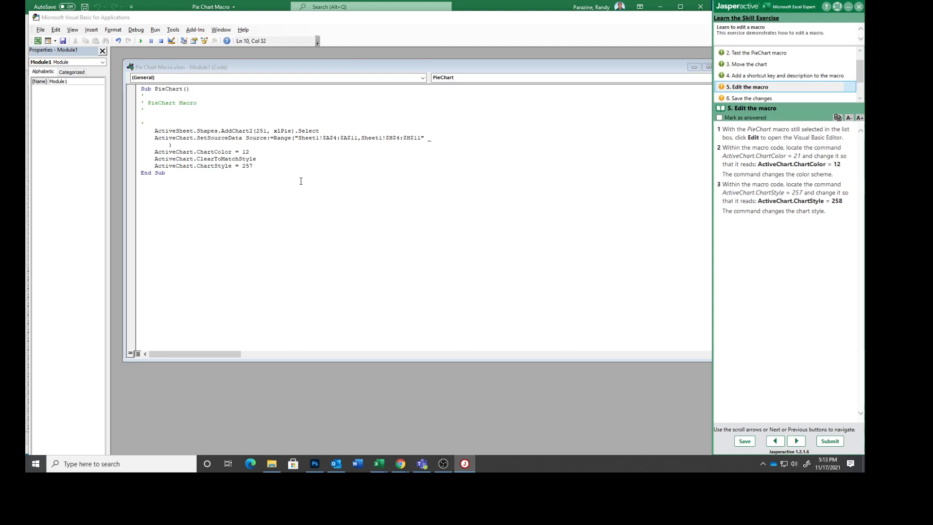
{"action": "left_click", "coordinate": [263, 168]}
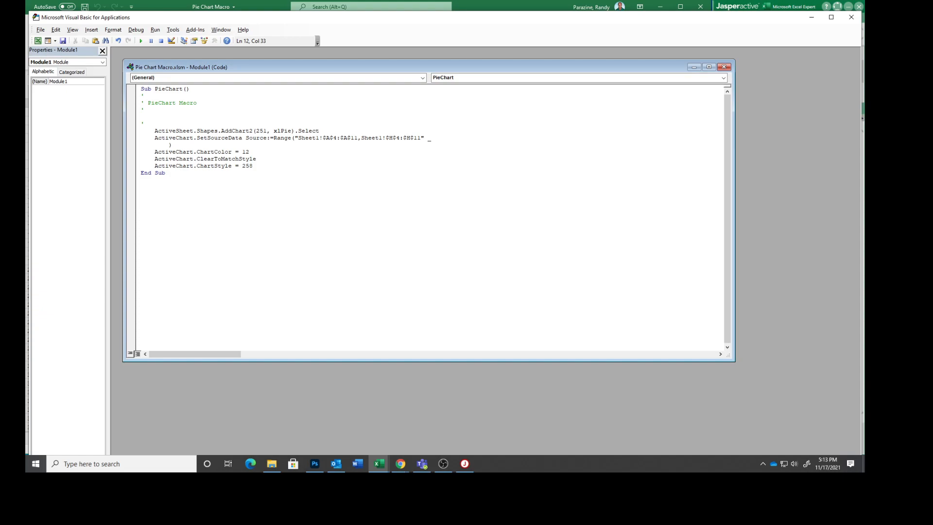
{"action": "left_click", "coordinate": [465, 464]}
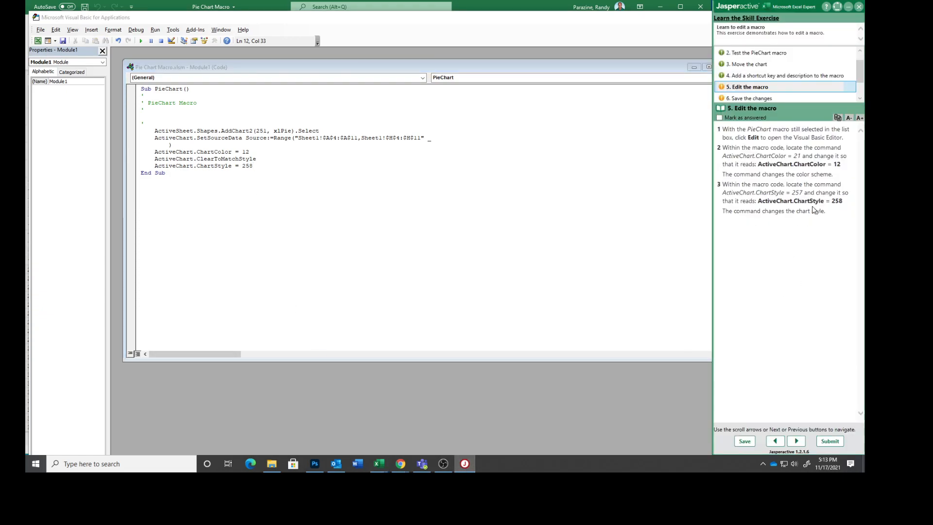
{"action": "left_click", "coordinate": [719, 118]}
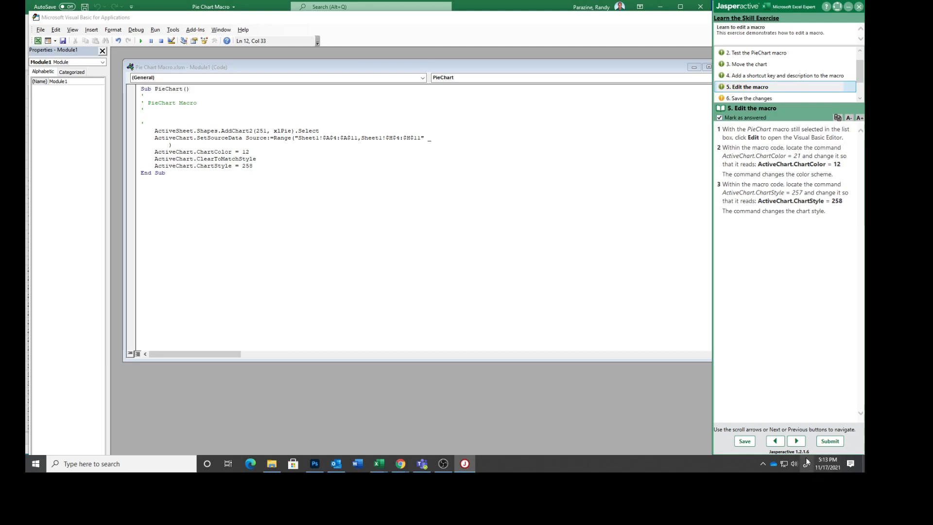
{"action": "left_click", "coordinate": [793, 442]}
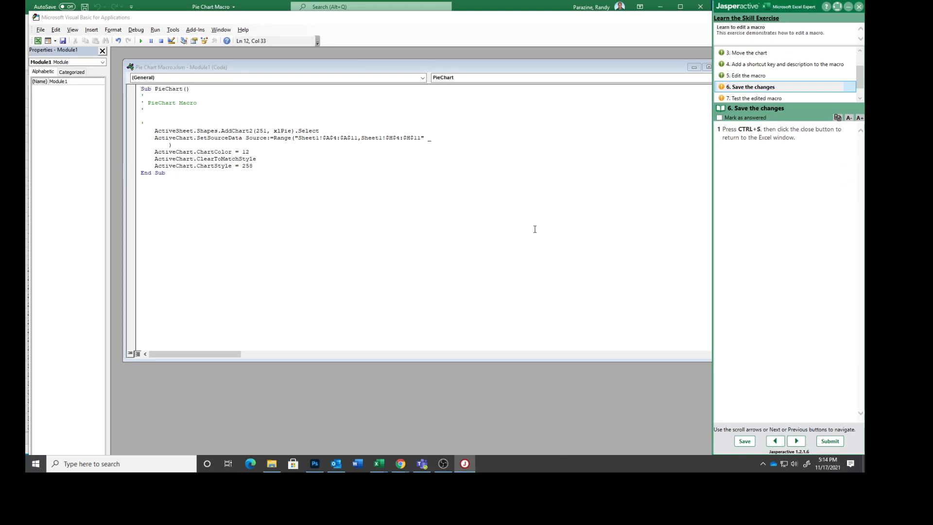
Save the edited PieChart macro code and check the exercise instructions for task 6
{"action": "left_click", "coordinate": [519, 210]}
{"action": "key", "text": "ctrl+s"}
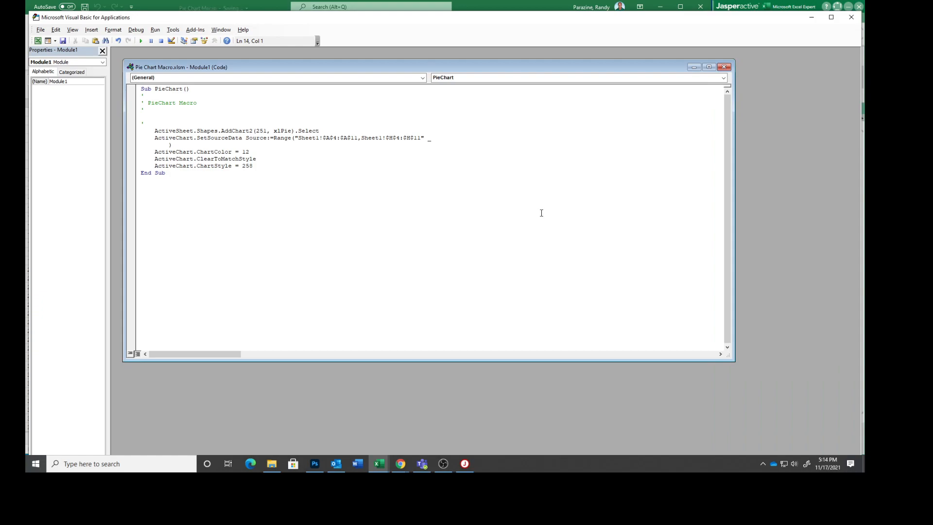
{"action": "left_click", "coordinate": [464, 464]}
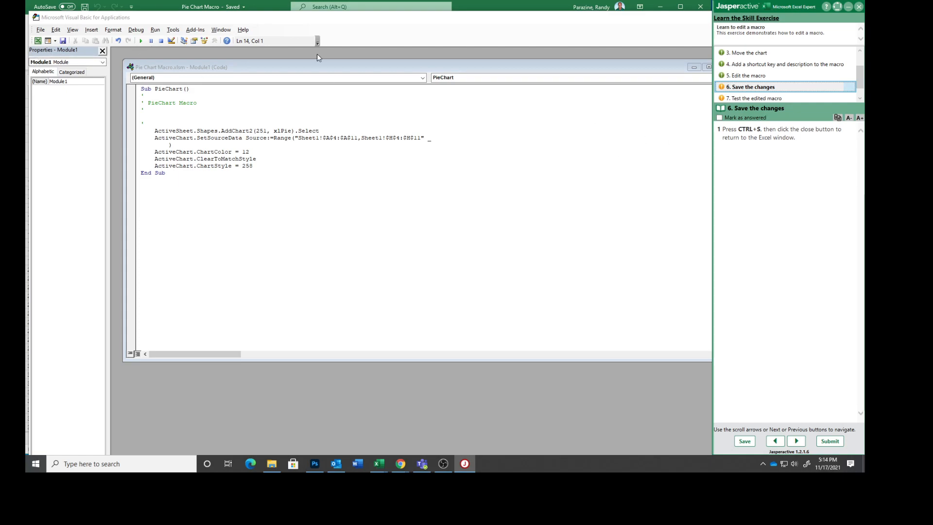
{"action": "left_click", "coordinate": [555, 60]}
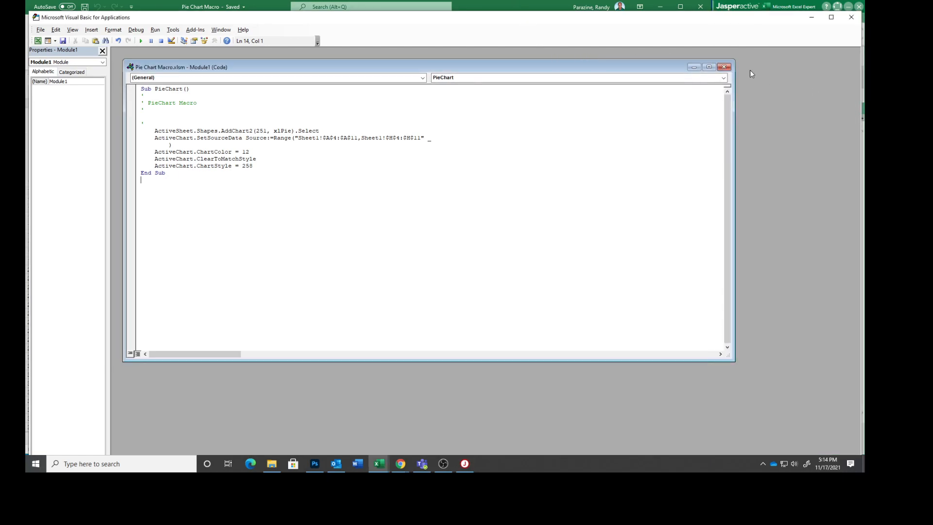
Close the macro code and the Visual Basic editor, then mark exercise task 6 as answered and advance to task 7
{"action": "left_click", "coordinate": [724, 67]}
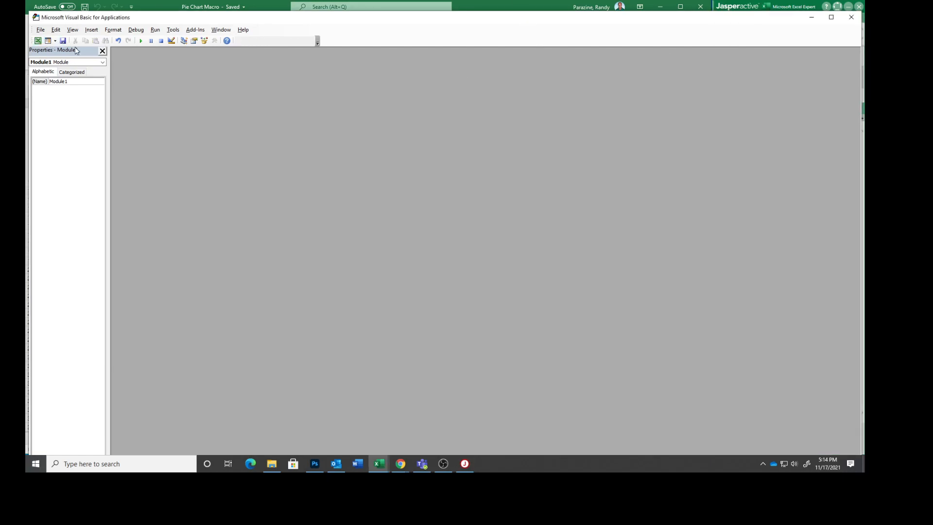
{"action": "left_click", "coordinate": [102, 51]}
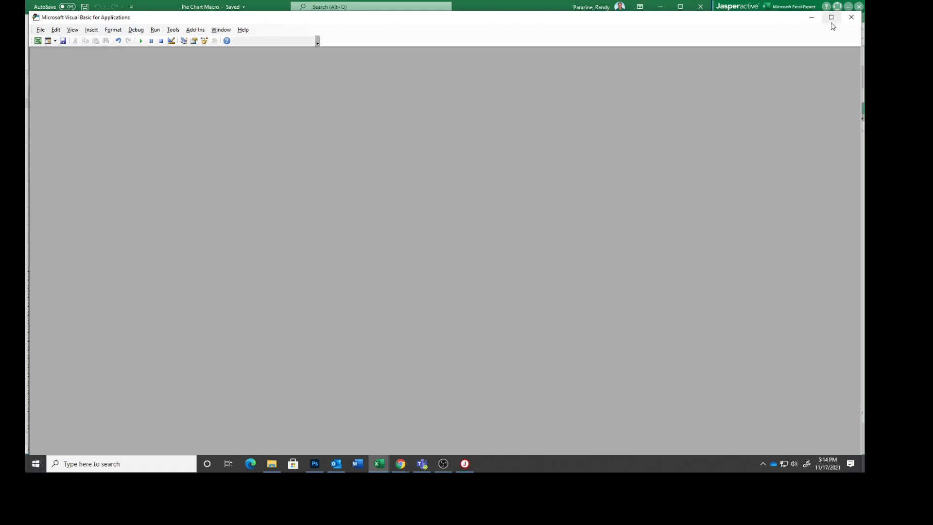
{"action": "left_click", "coordinate": [851, 17]}
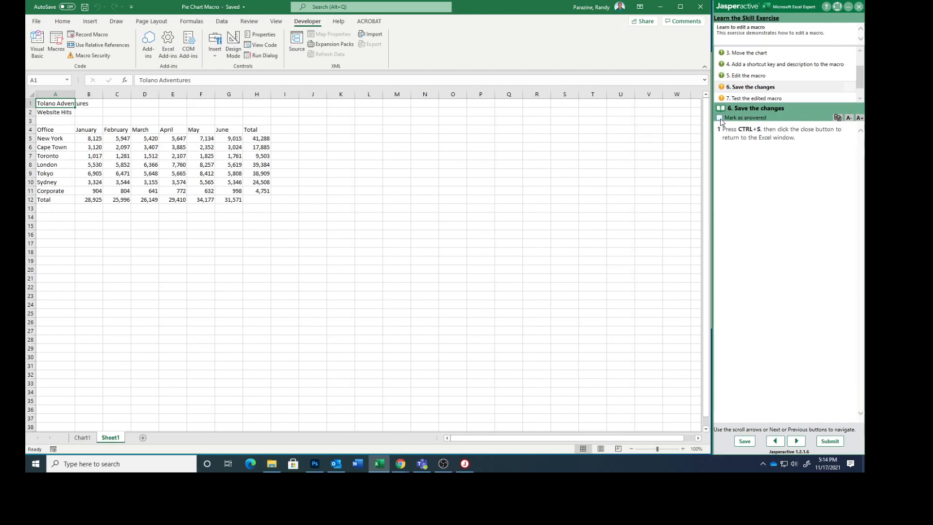
{"action": "left_click", "coordinate": [720, 118]}
{"action": "left_click", "coordinate": [797, 441]}
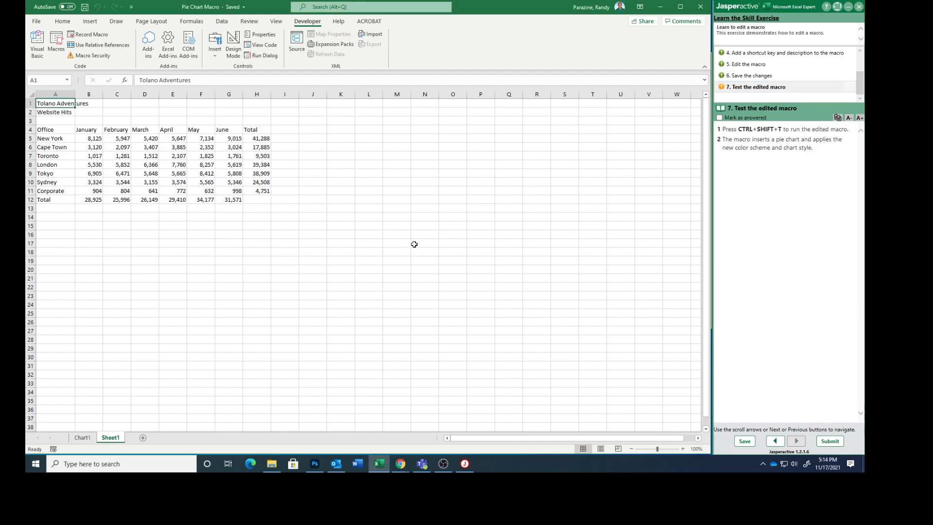
Run the edited PieChart macro on Sheet1 with its assigned shortcut, then mark exercise task 7 as answered
{"action": "key", "text": "ctrl+shift+t"}
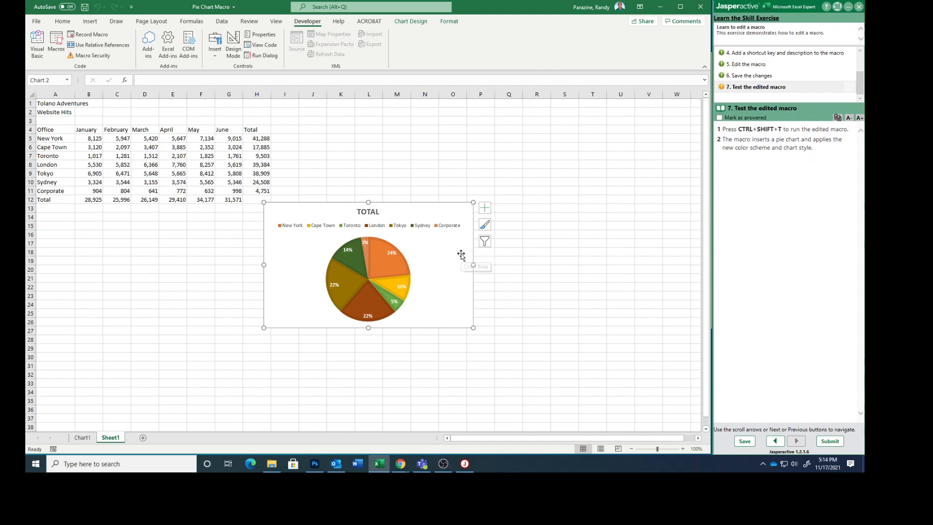
{"action": "left_click", "coordinate": [719, 118]}
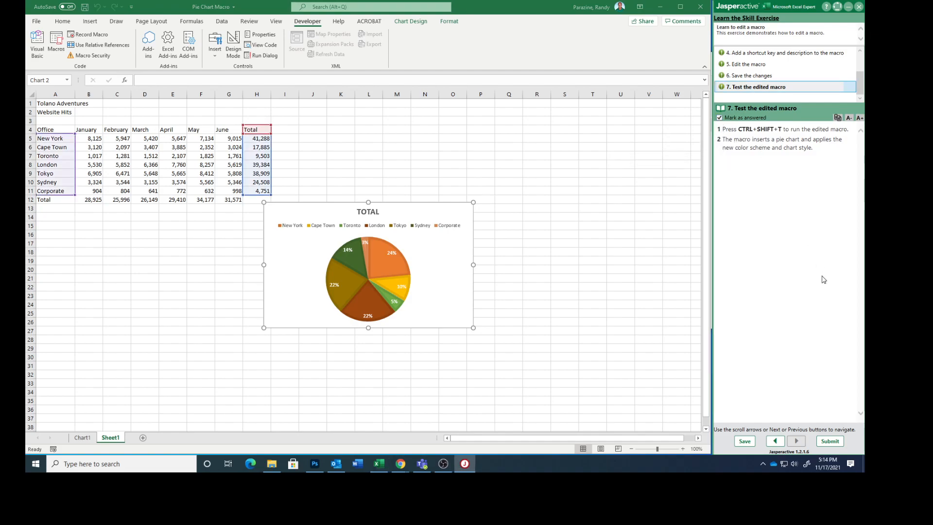
Submit the exercise results for scoring
{"action": "left_click", "coordinate": [825, 445]}
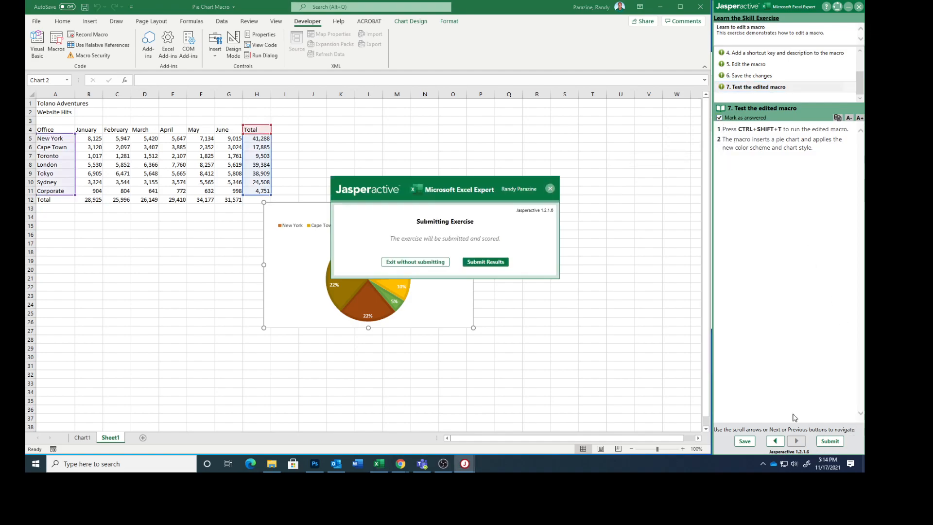
{"action": "left_click", "coordinate": [480, 263]}
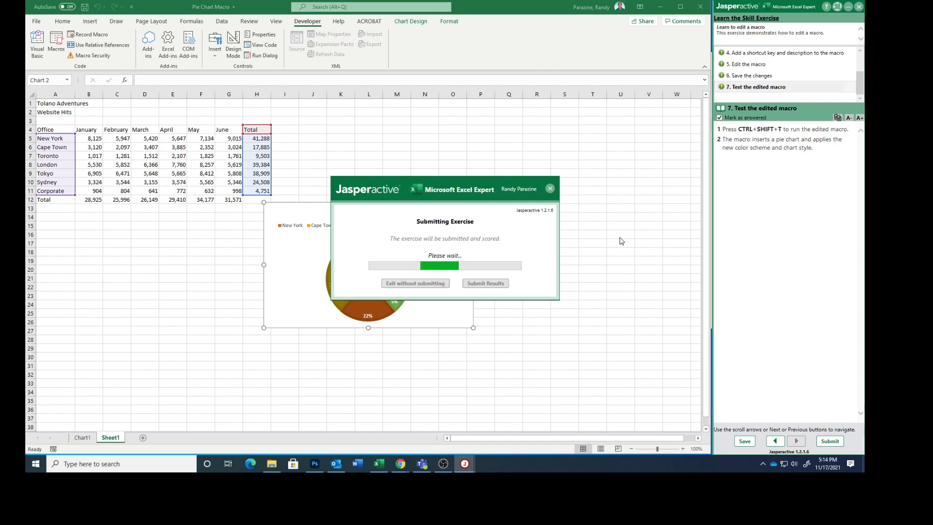